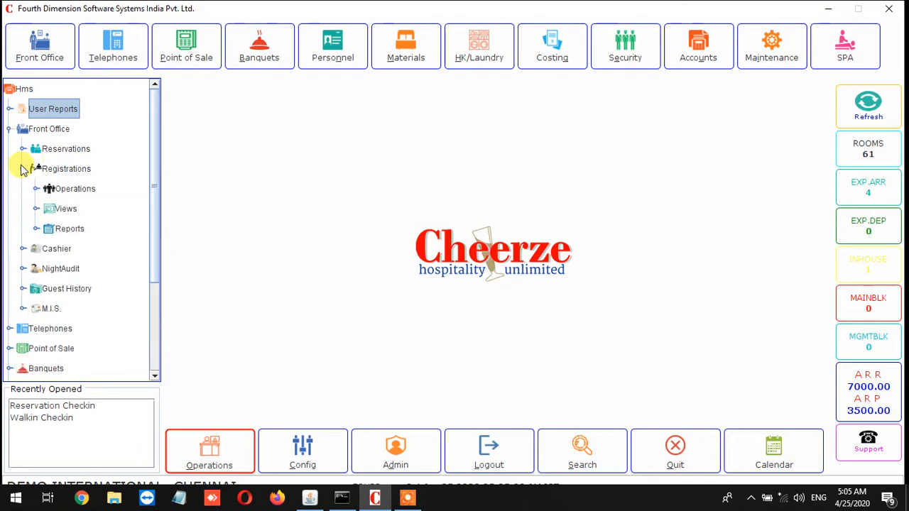
Step: Open the Walkin Checkin form from the front office registration operations
click(35, 188)
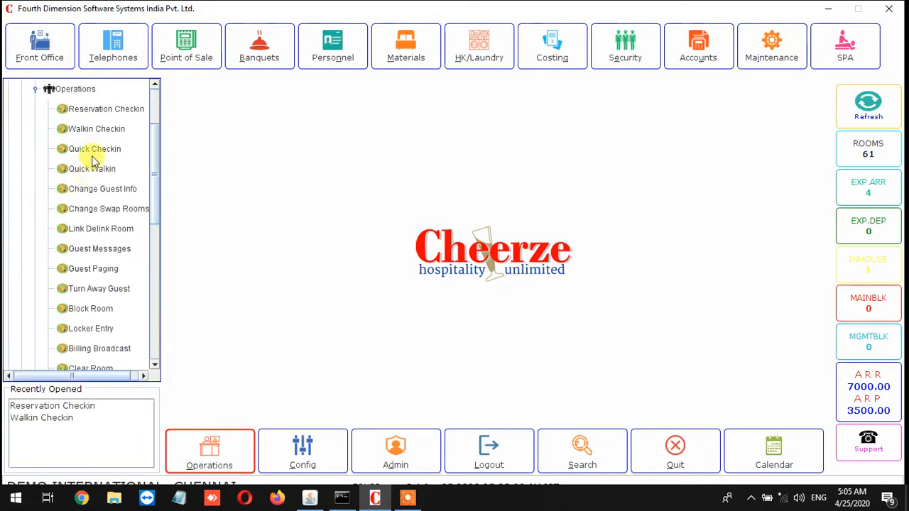
double_click(109, 134)
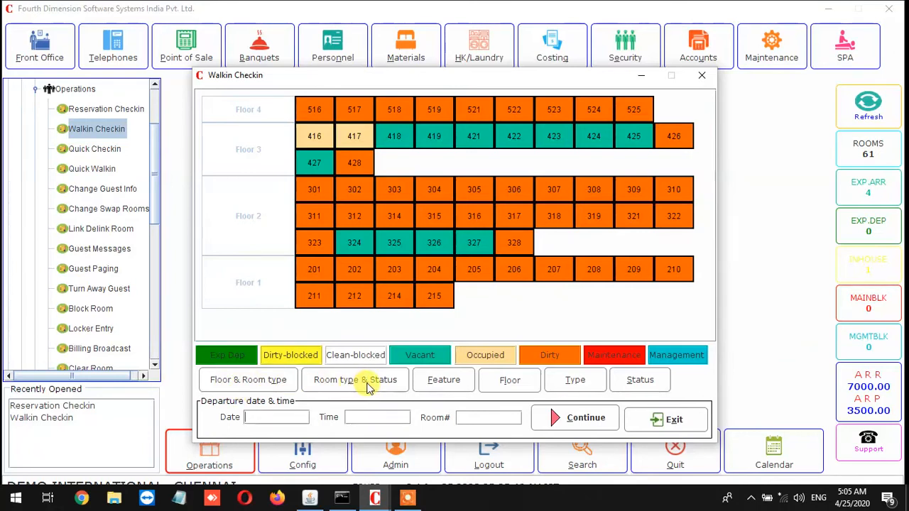
Step: Examine the rooms by floor and room type, room type and status, pool-facing feature, floor, type and status, down to Vacant Clean
click(259, 388)
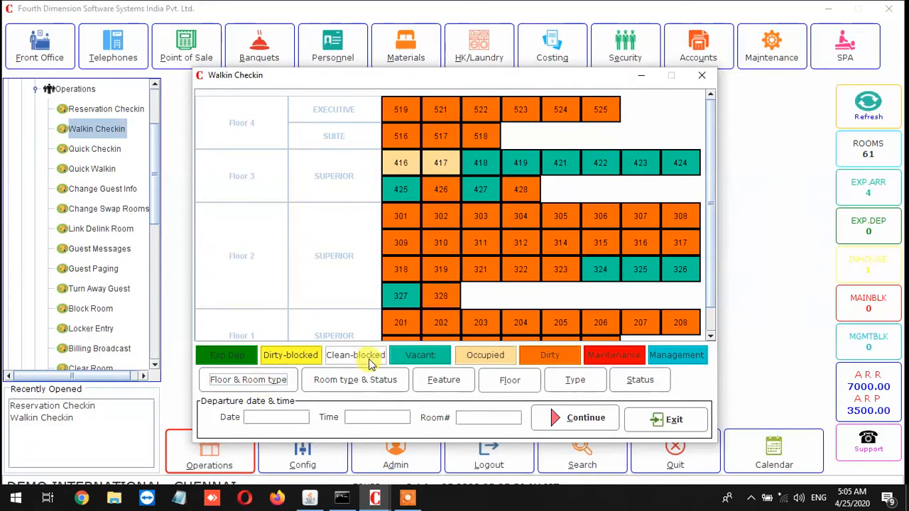
click(358, 380)
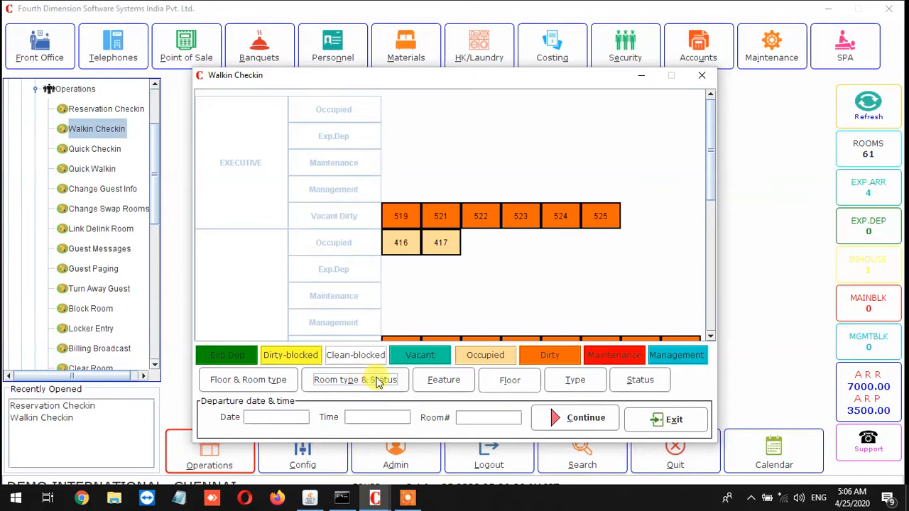
click(443, 381)
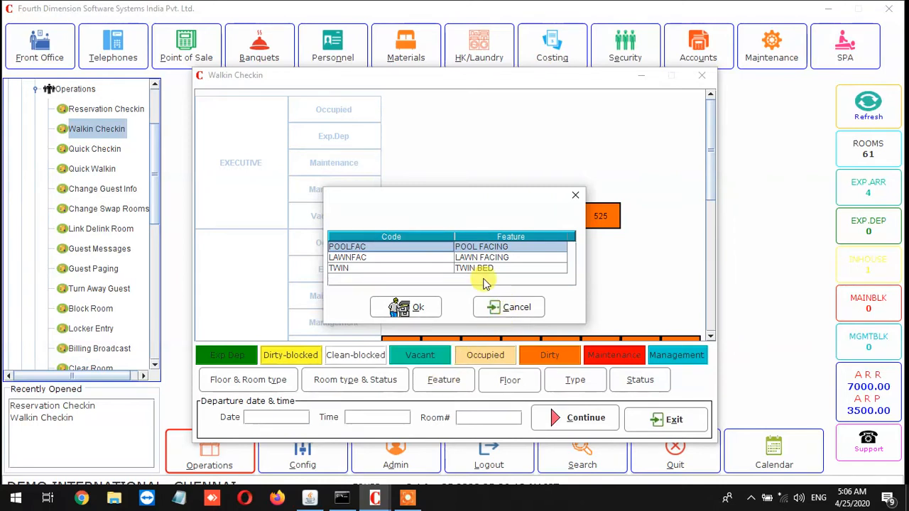
double_click(434, 243)
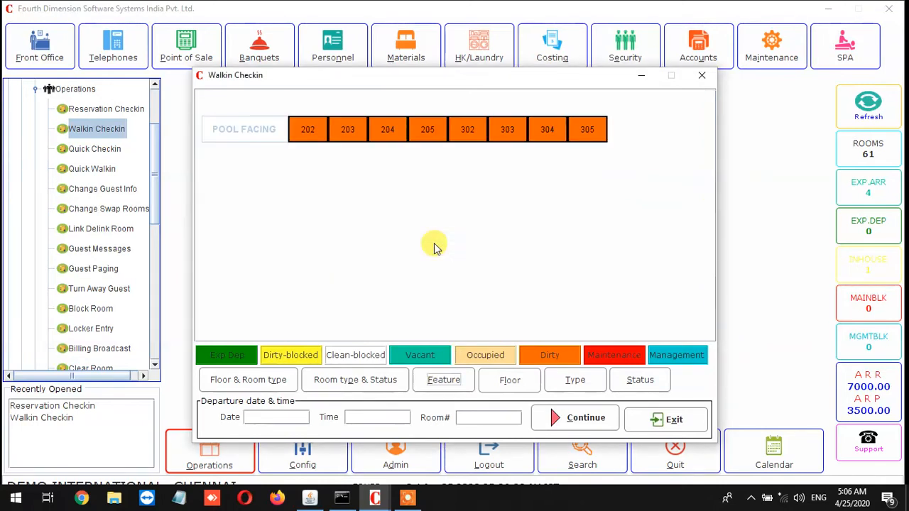
click(512, 381)
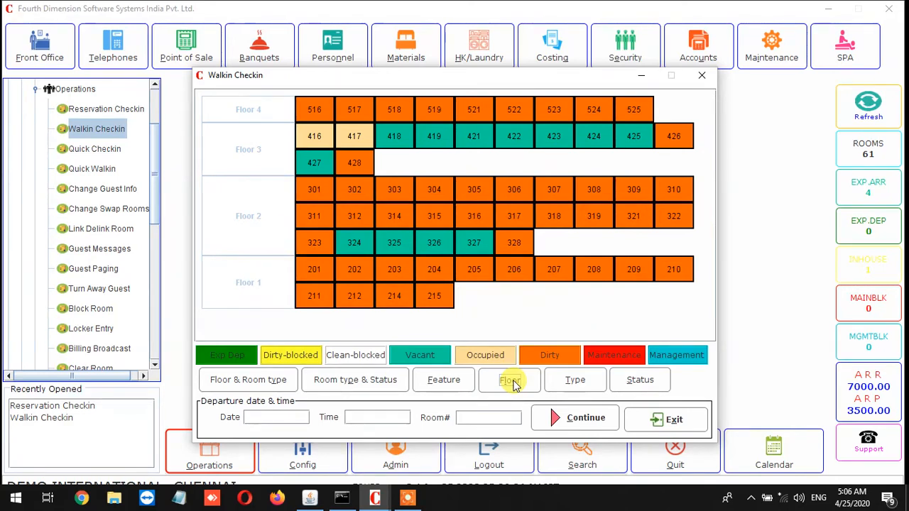
click(576, 382)
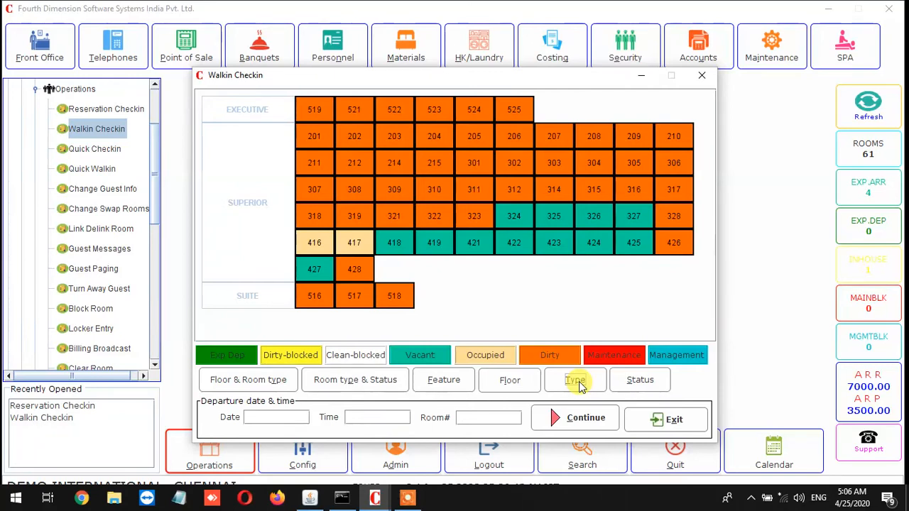
click(639, 380)
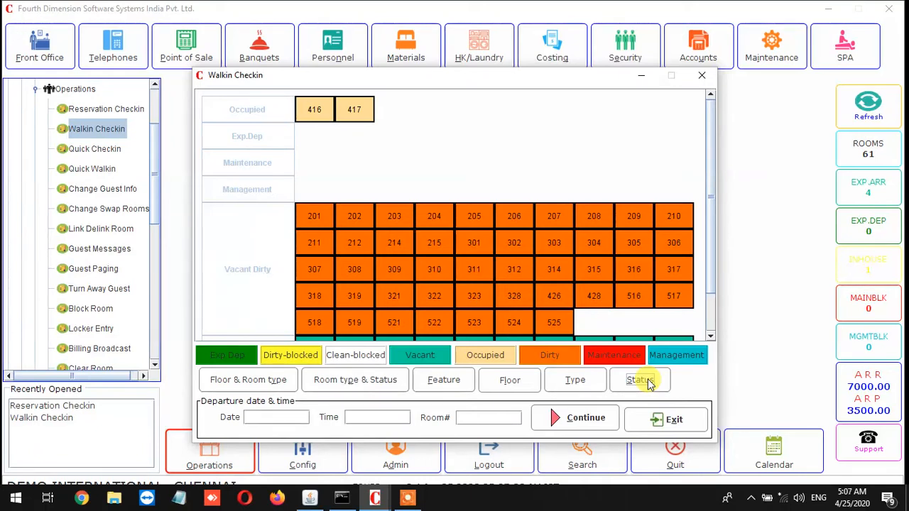
click(712, 307)
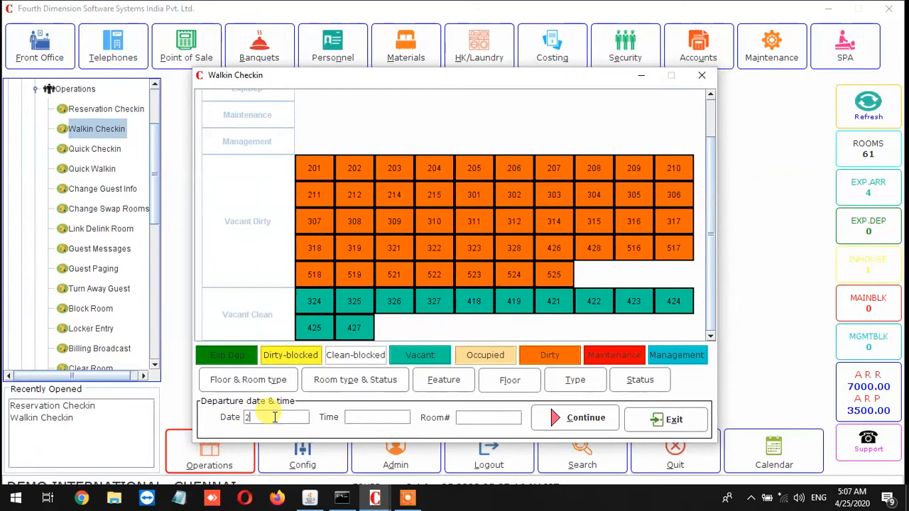
Step: Set the departure to 10/04/2020 at 05:07 for room 324 and continue to the guest check-in form
key(Tab)
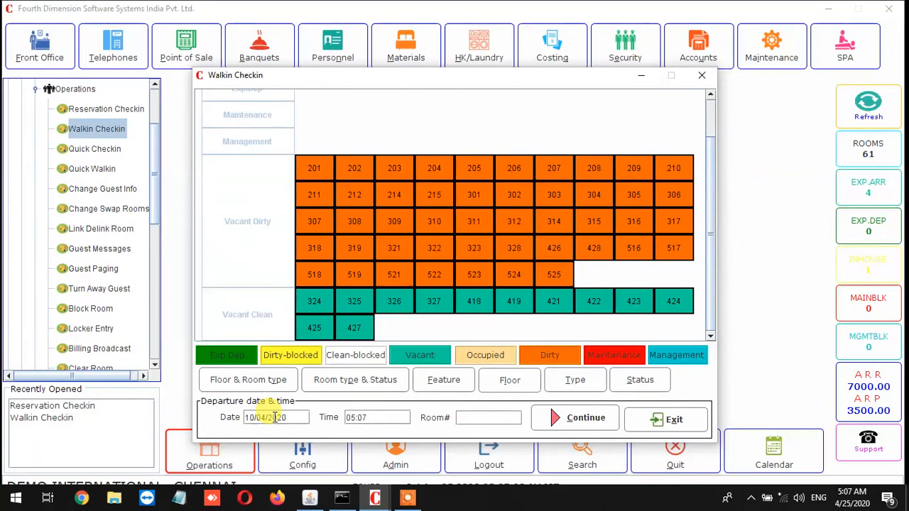
text(324)
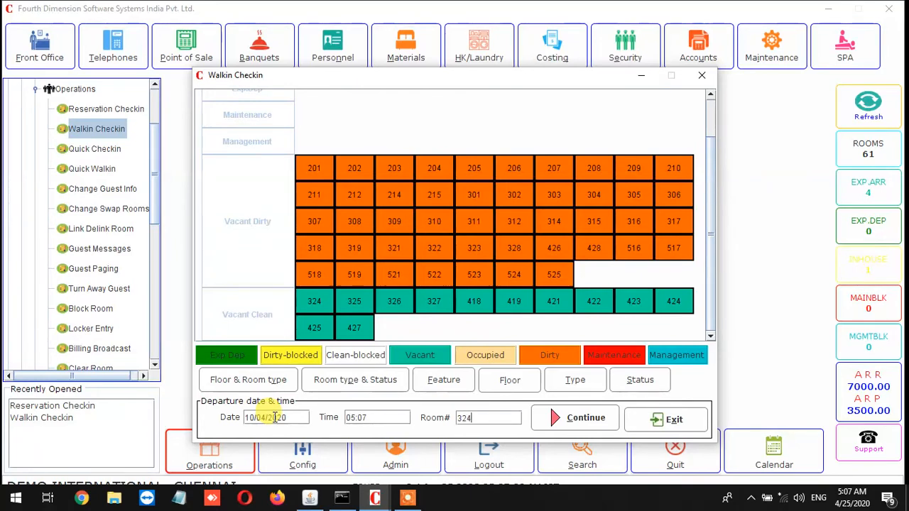
key(Tab)
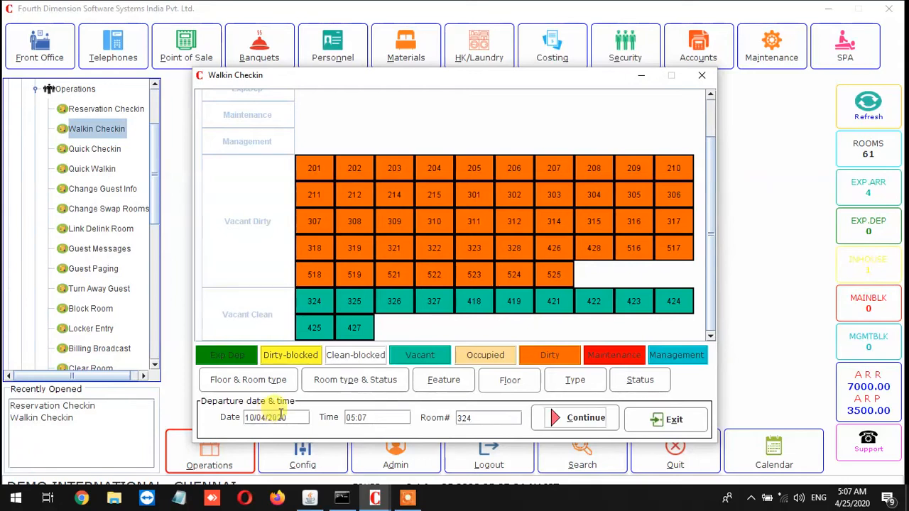
click(562, 424)
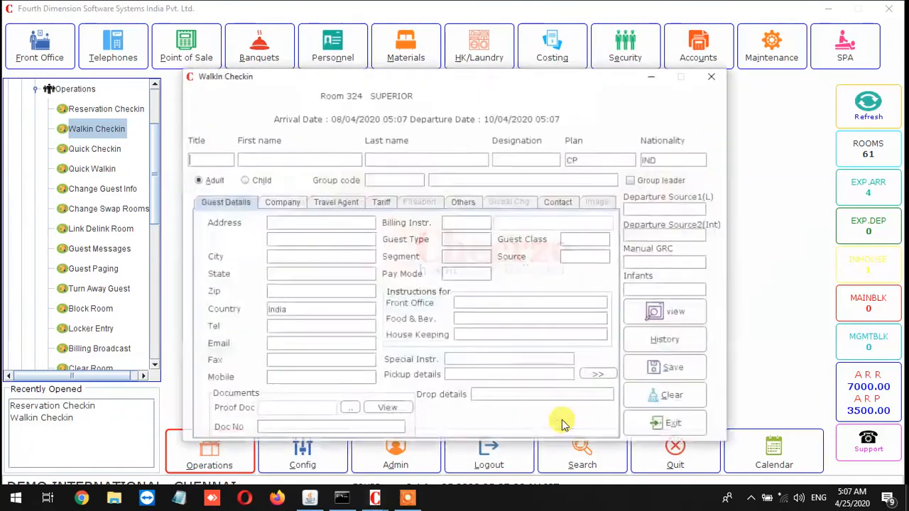
Step: Enter the title MR and the guest's first name, and load the matching guest history record with company INDVI
double_click(203, 164)
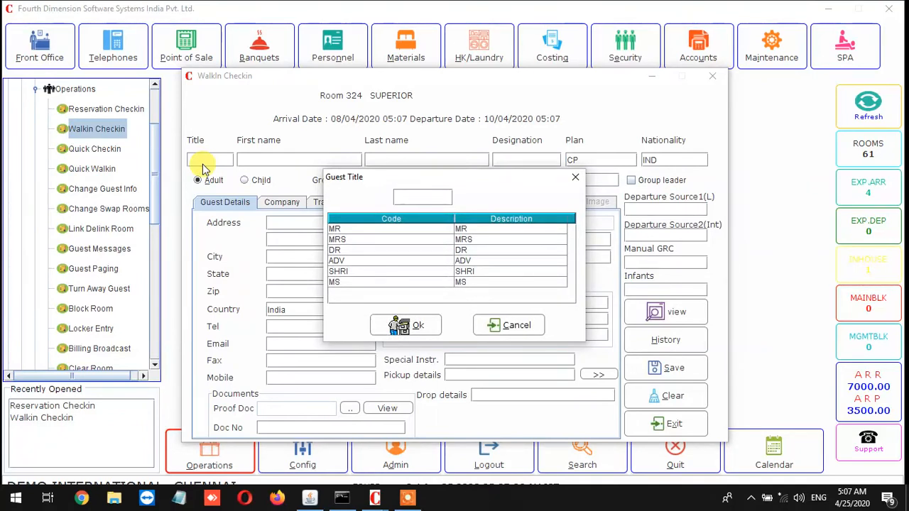
click(362, 229)
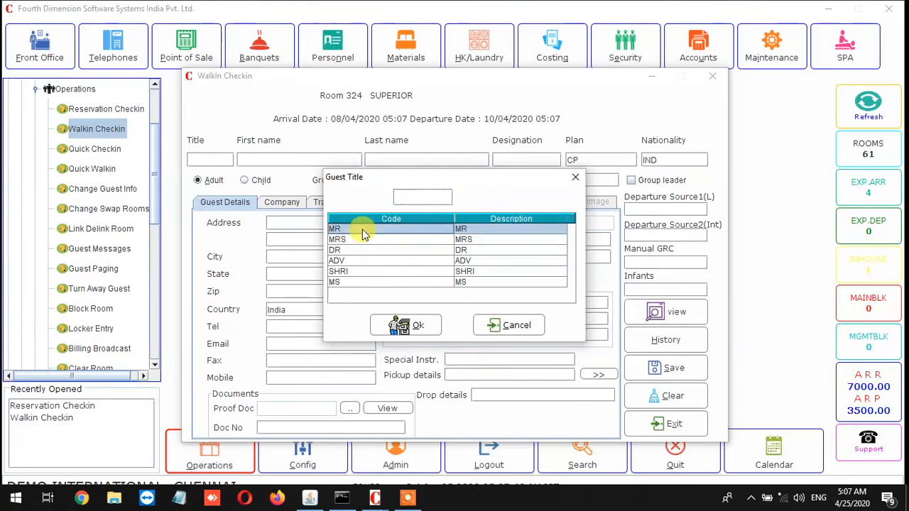
click(395, 327)
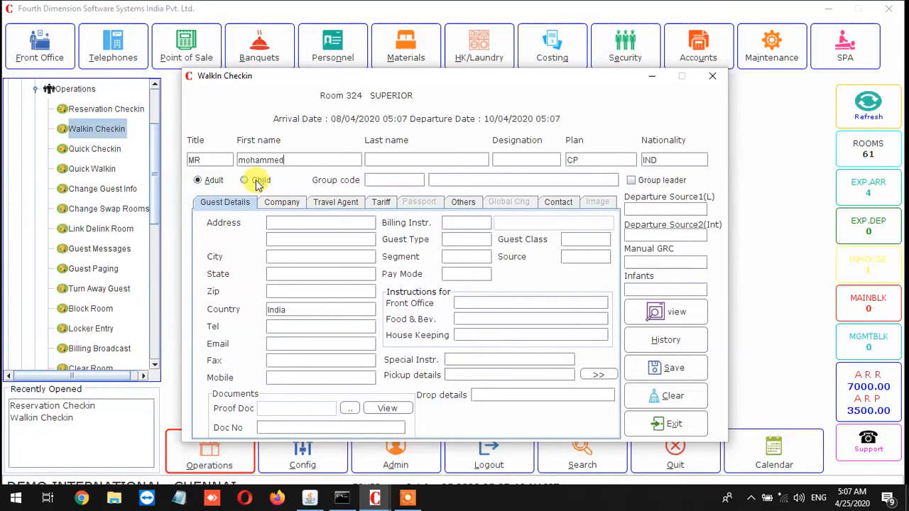
key(Return)
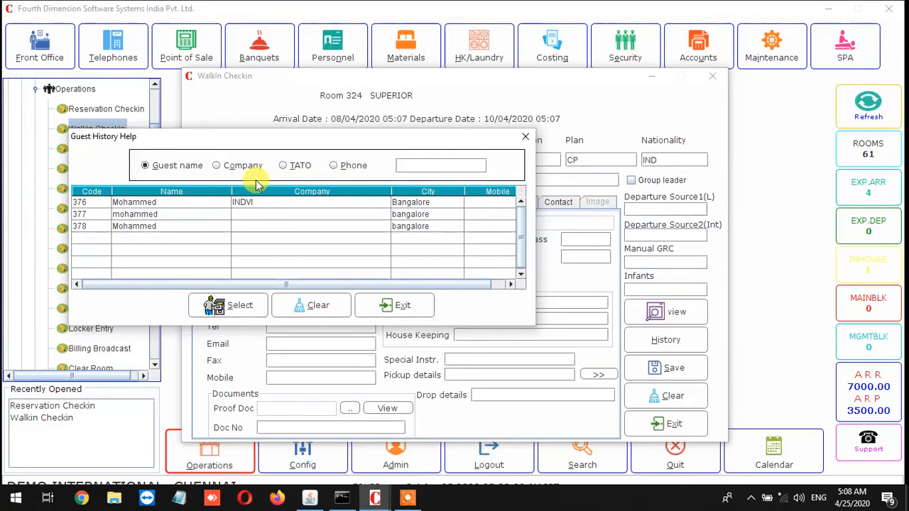
click(179, 206)
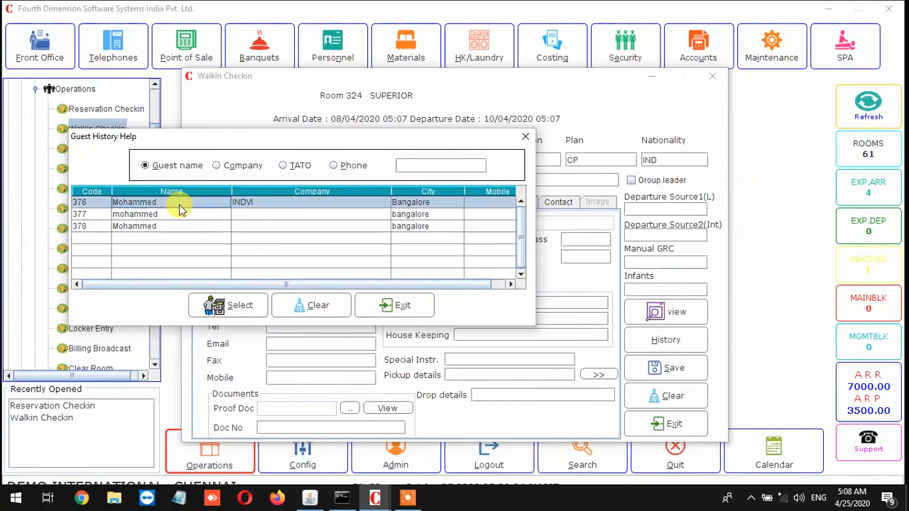
click(237, 305)
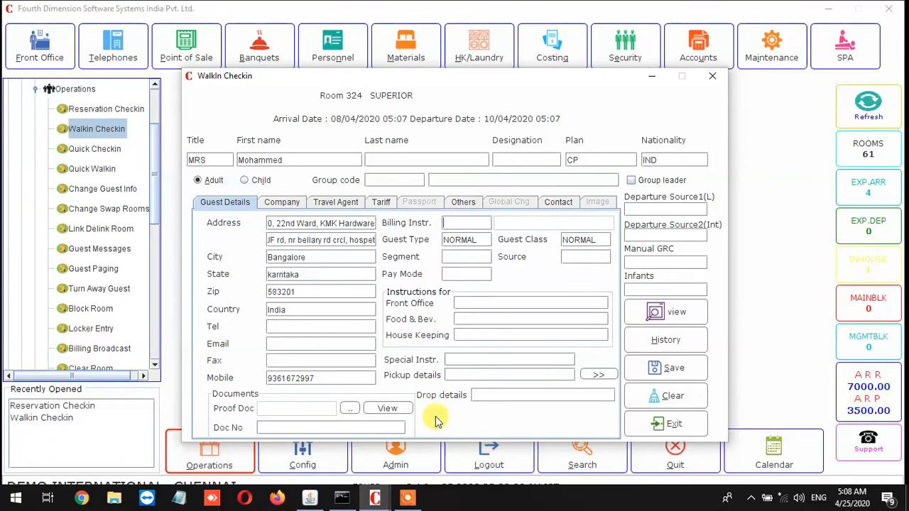
Step: Set the guest's billing instruction to DIR (direct)
key(F1)
key(Down)
key(Return)
key(Tab)
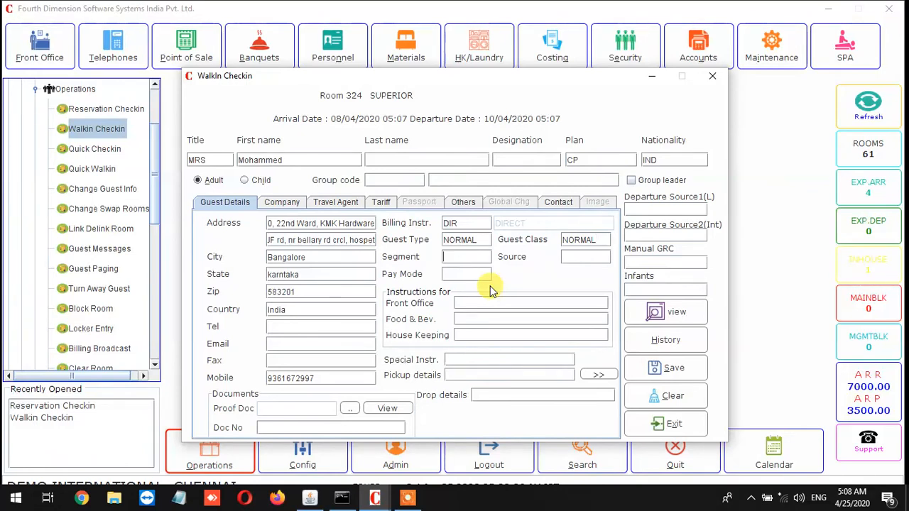
Step: Set the guest's market segment to WALKIN
key(F1)
key(Down)
key(Down)
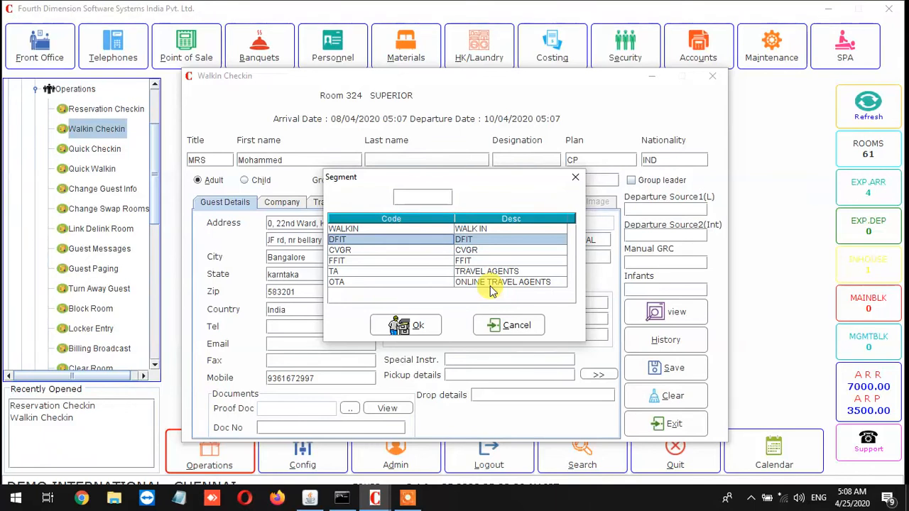
key(Up)
key(Return)
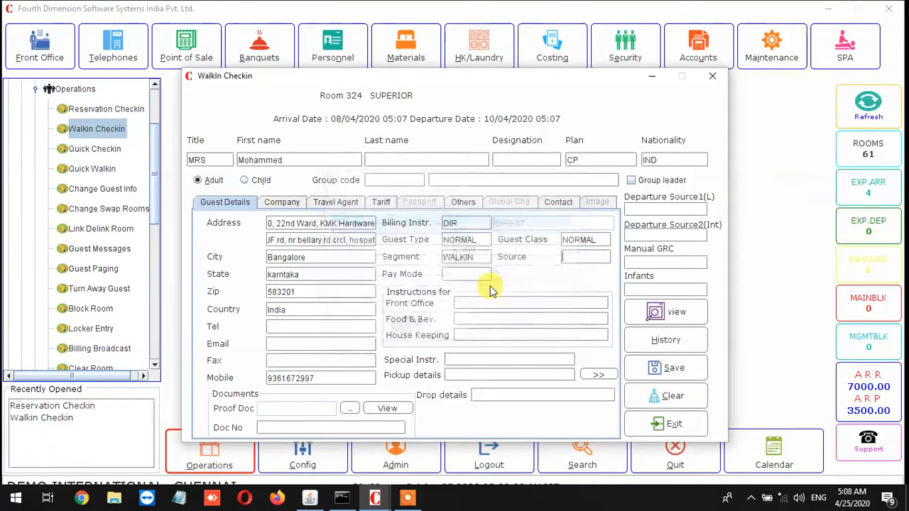
Step: Set the booking source to DIR (direct to hotel) and the payment mode to CASH
key(Tab)
key(F1)
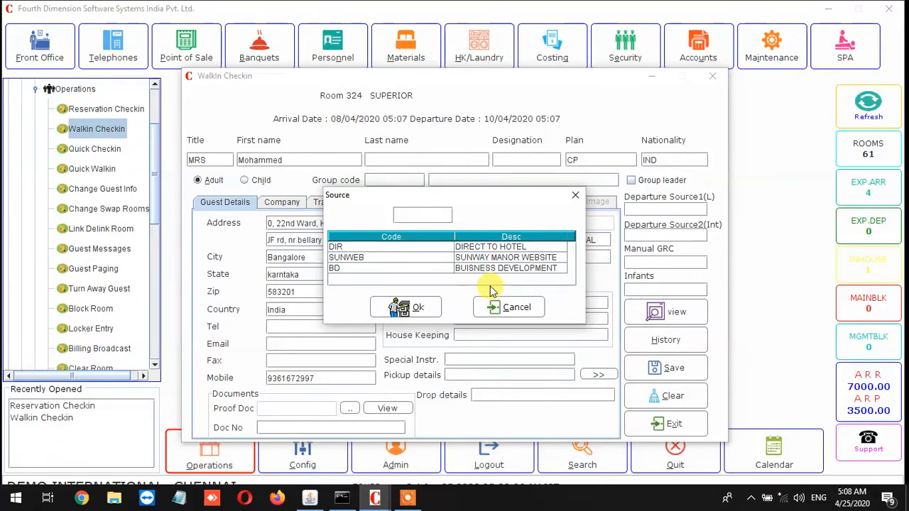
key(Return)
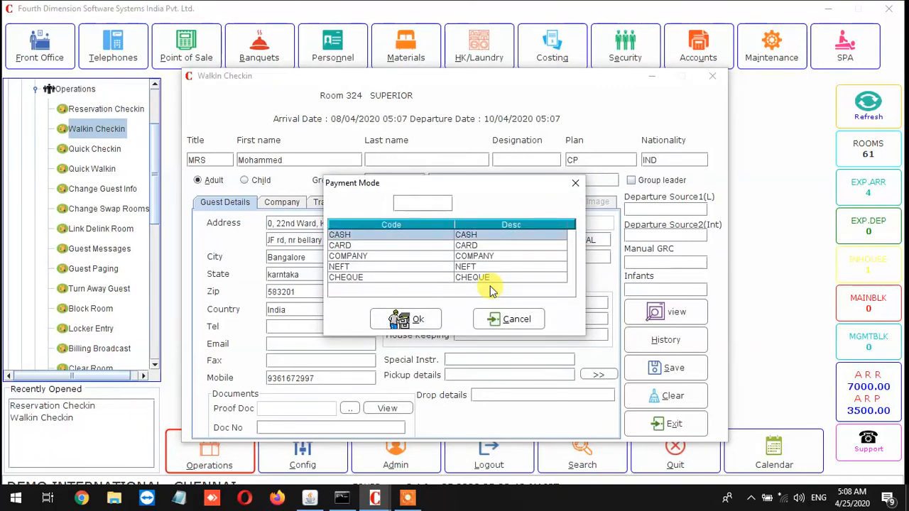
key(Return)
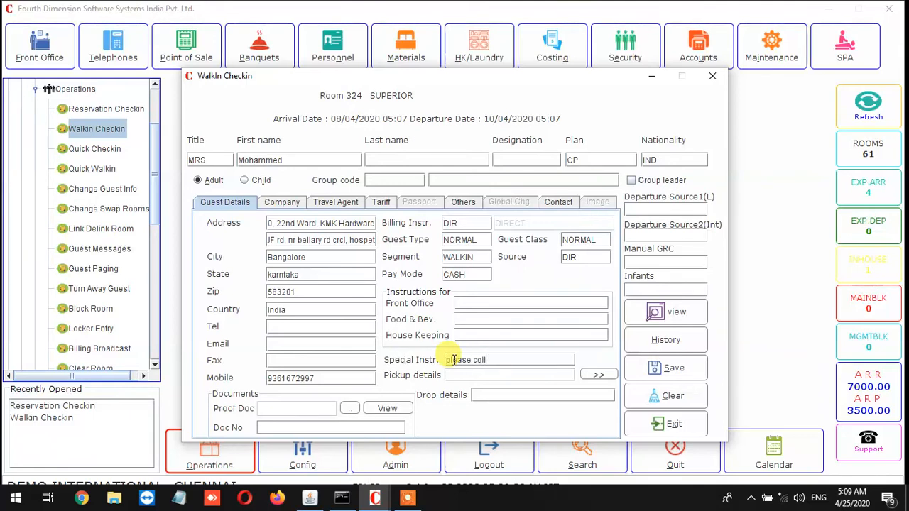
Step: Enter the special instruction "please collect remaining payment at the checout"
text(p)
key(BackSpace)
key(BackSpace)
key(BackSpace)
key(BackSpace)
key(BackSpace)
key(BackSpace)
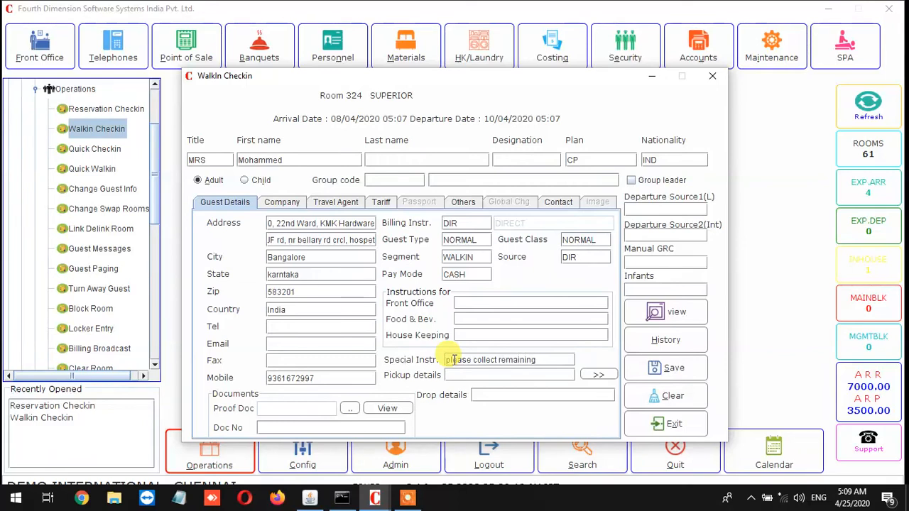
text(remaining payment a)
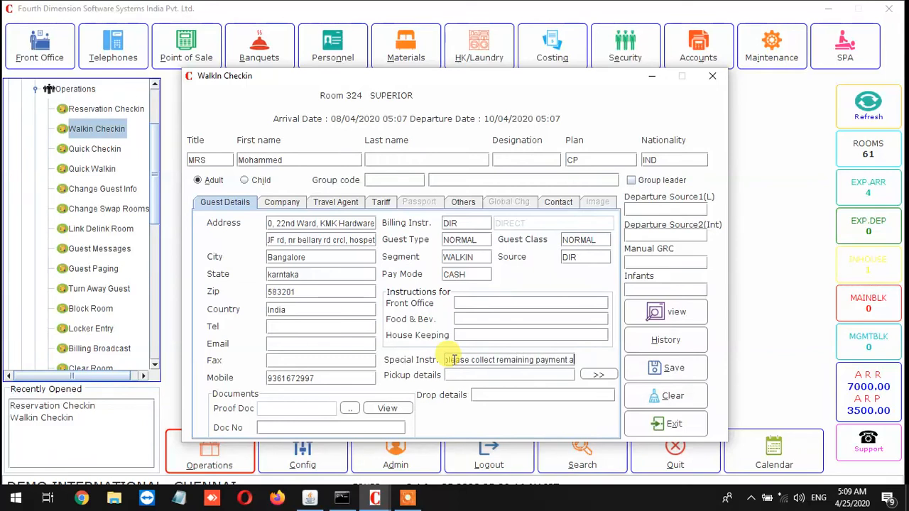
text(t the checkut)
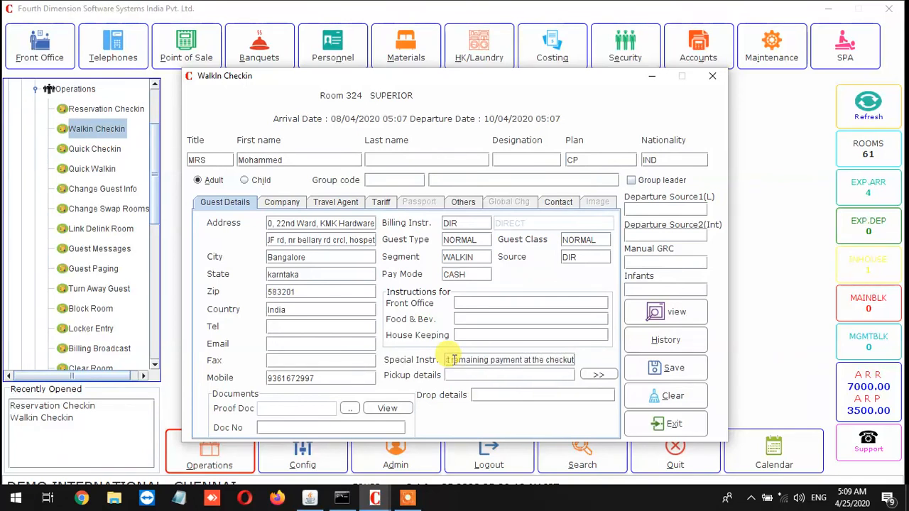
key(BackSpace)
key(BackSpace)
key(BackSpace)
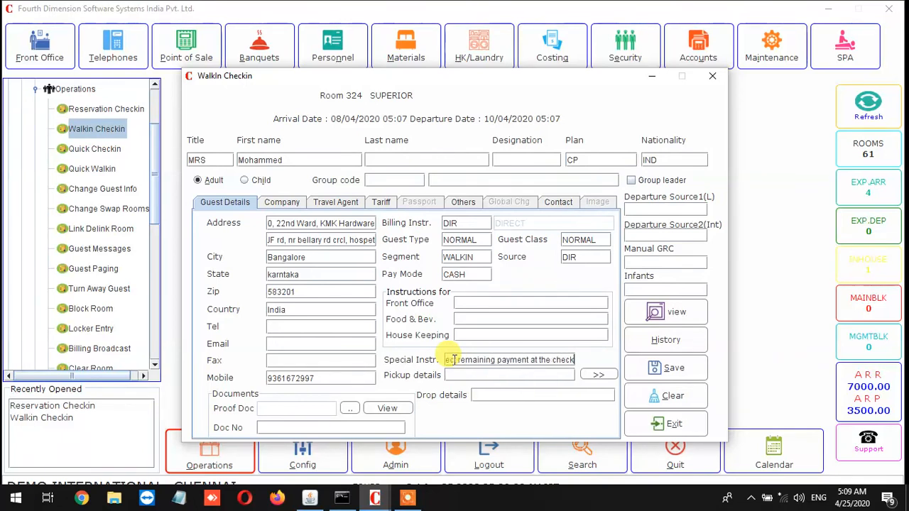
text(out)
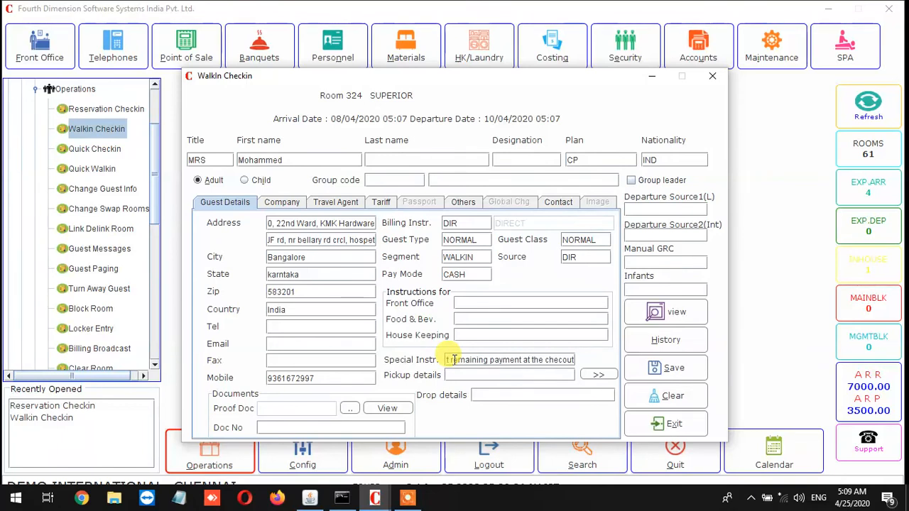
key(Tab)
key(Tab)
Step: Set the contract tariff code to RACK and the currency to INR (Indian rupees), and confirm the tariff
click(288, 204)
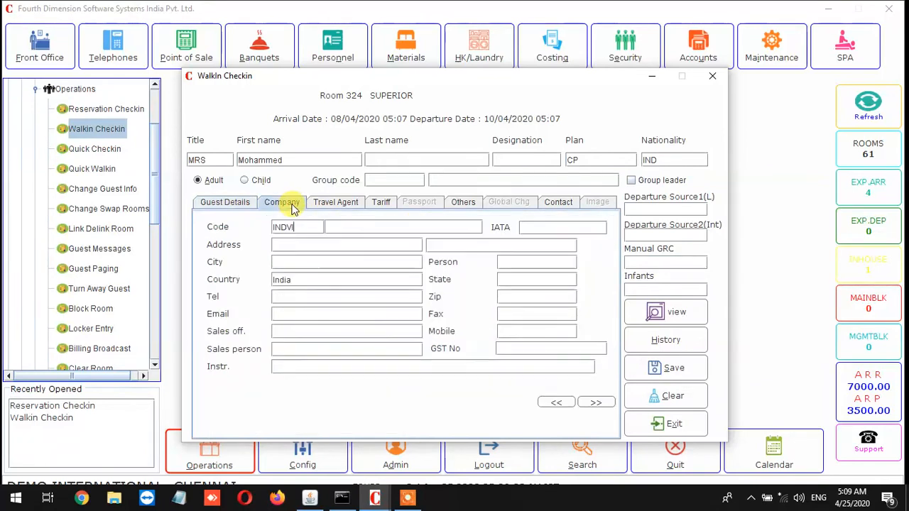
click(334, 206)
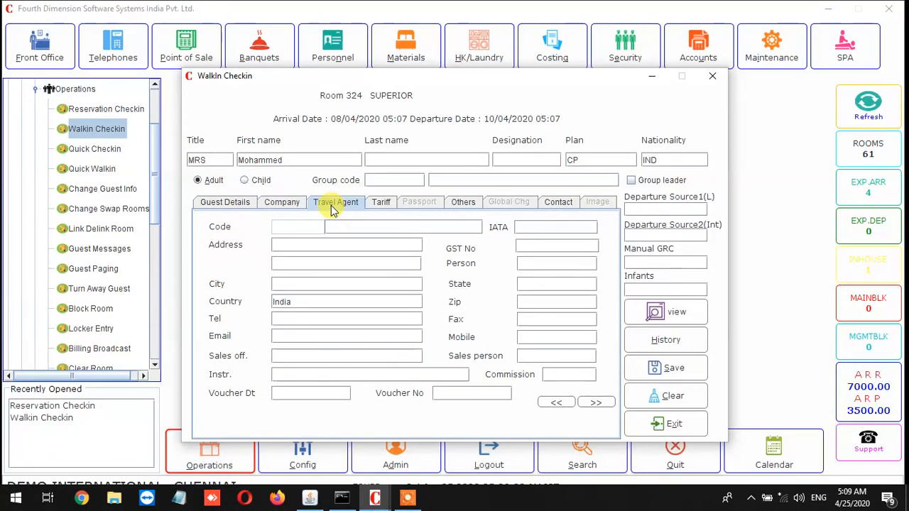
click(380, 205)
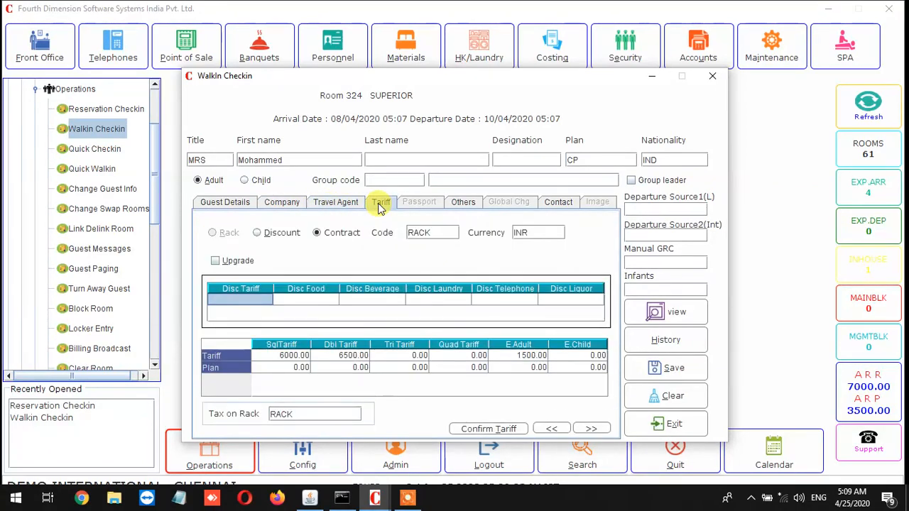
double_click(455, 231)
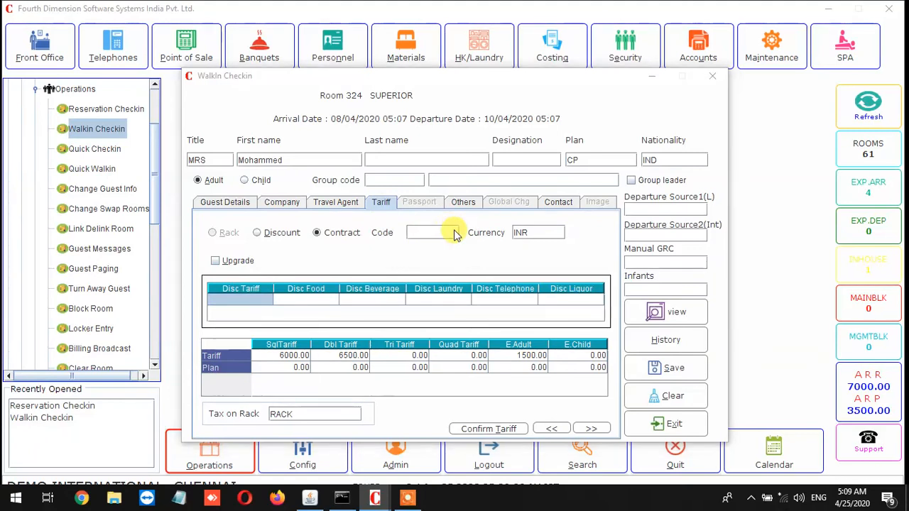
double_click(428, 260)
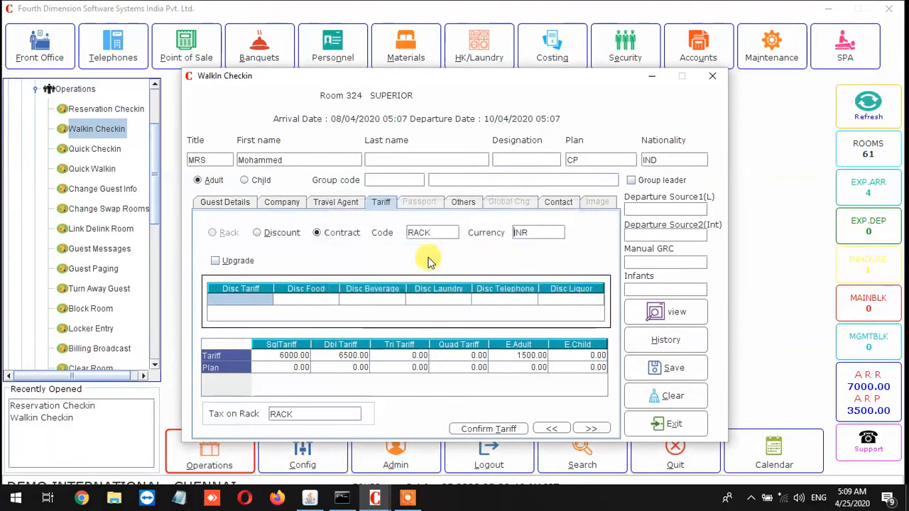
double_click(534, 232)
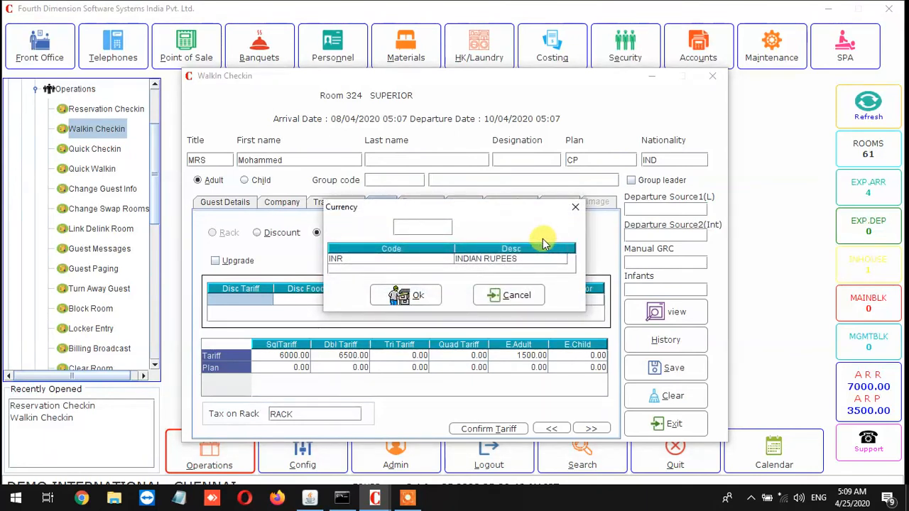
double_click(511, 259)
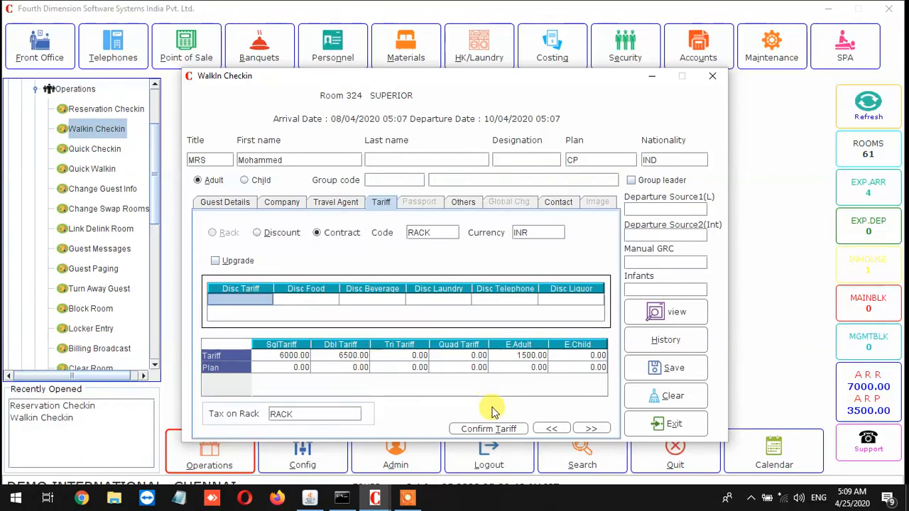
click(472, 430)
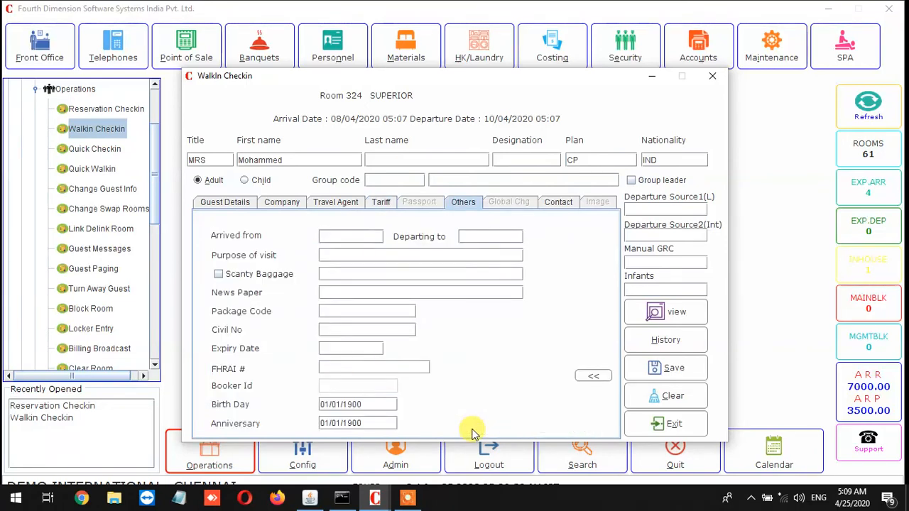
Step: Save the first guest's check-in and add a second guest to the room with title MR and the guest's first name
click(667, 369)
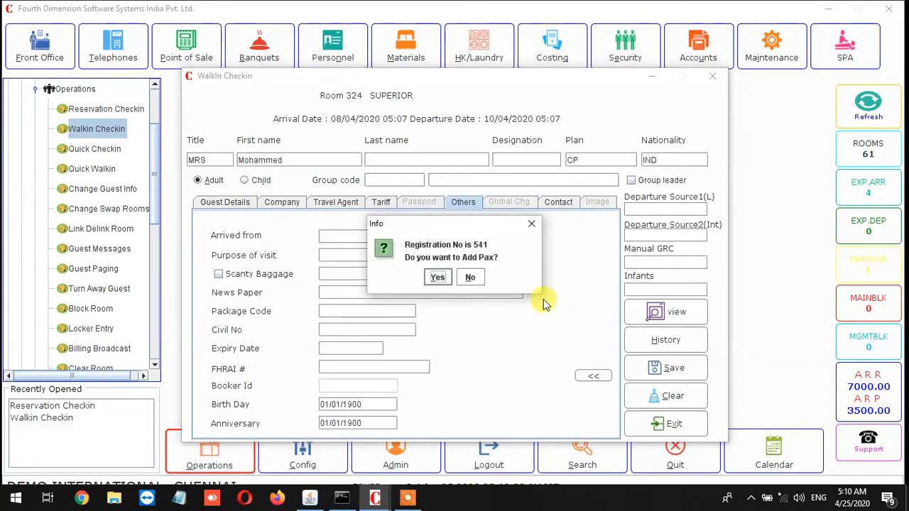
click(437, 277)
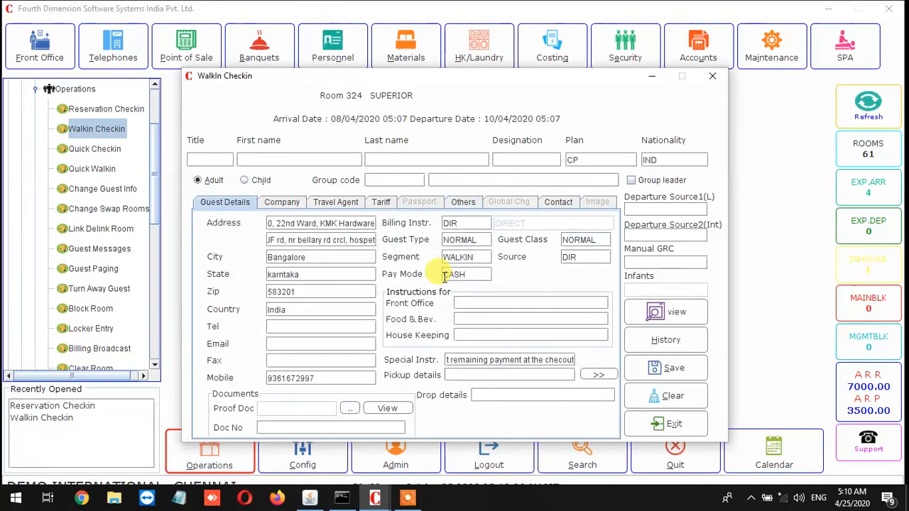
key(Return)
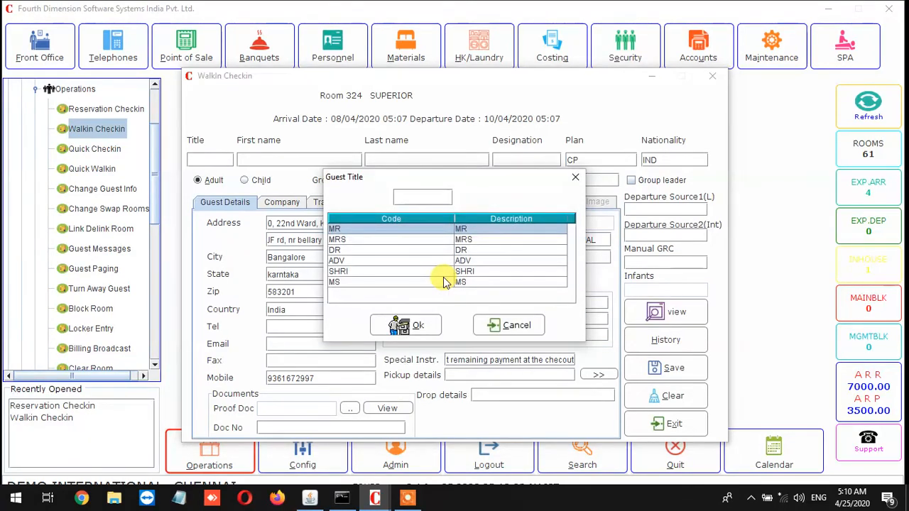
key(Return)
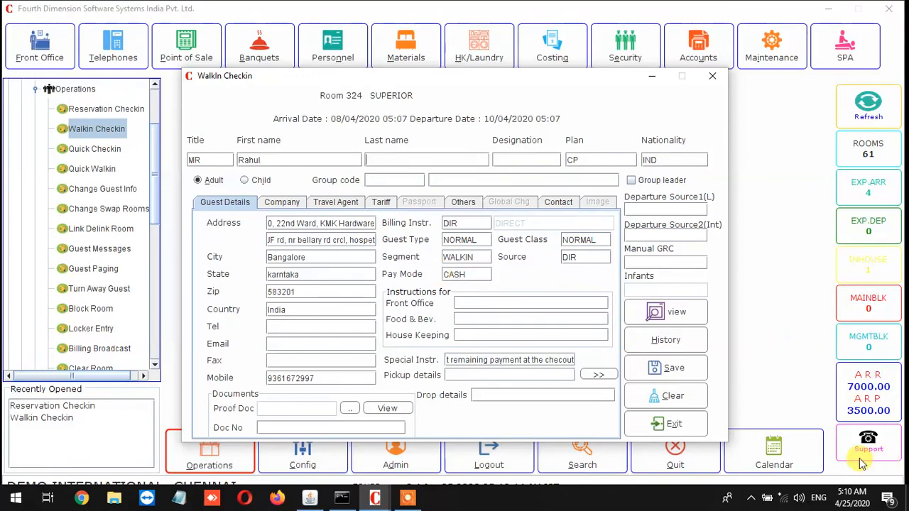
Step: Save the second guest's check-in and choose to add another guest with an extra bed
click(675, 368)
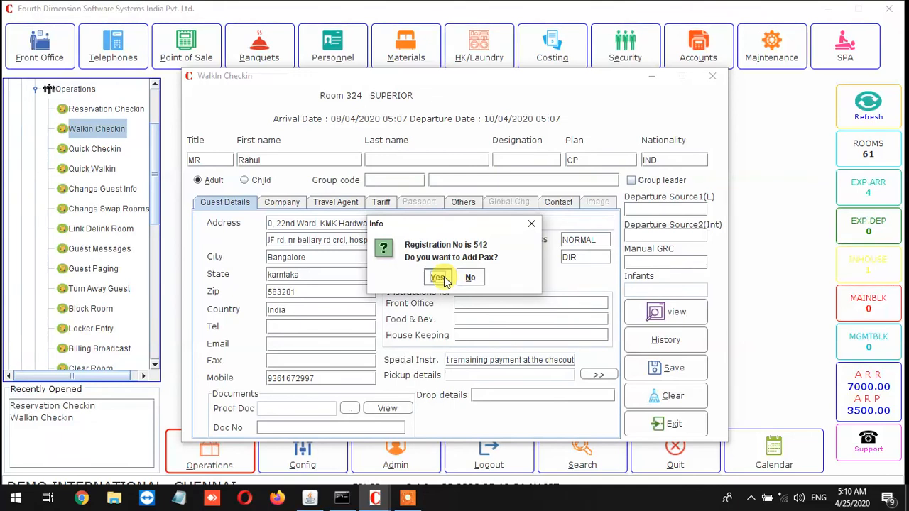
click(442, 280)
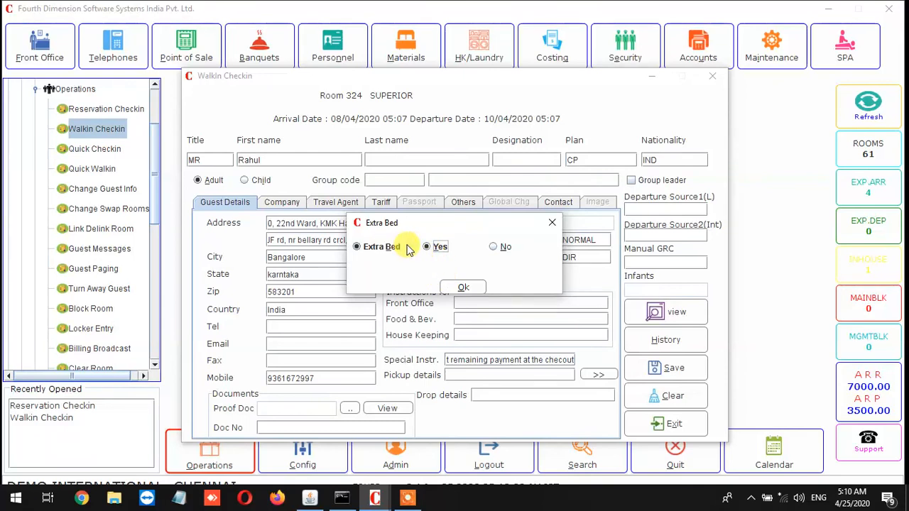
click(460, 287)
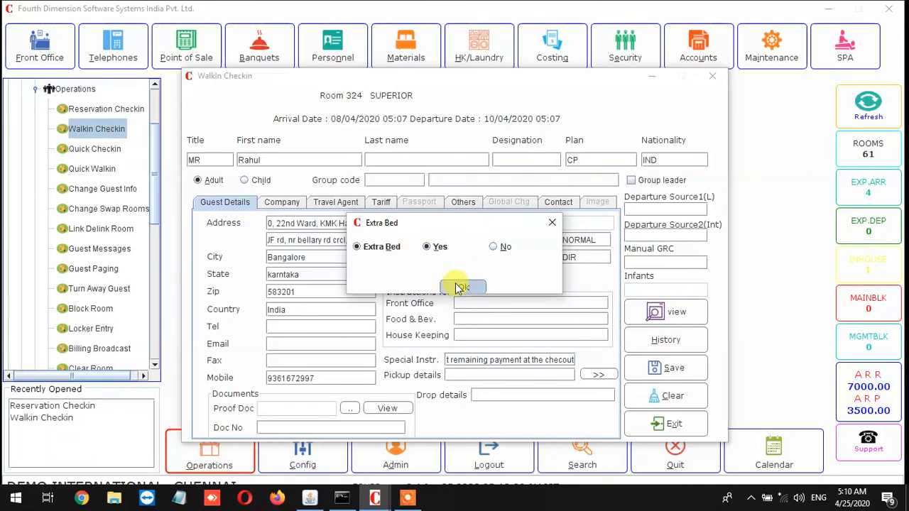
Step: Set the third guest's company to COM002 and enter title MR with the guest's first name
click(282, 202)
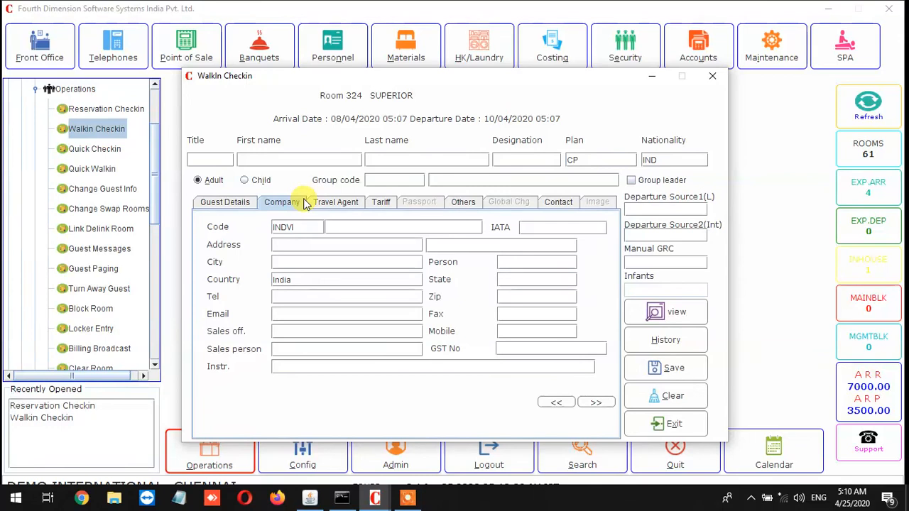
key(Return)
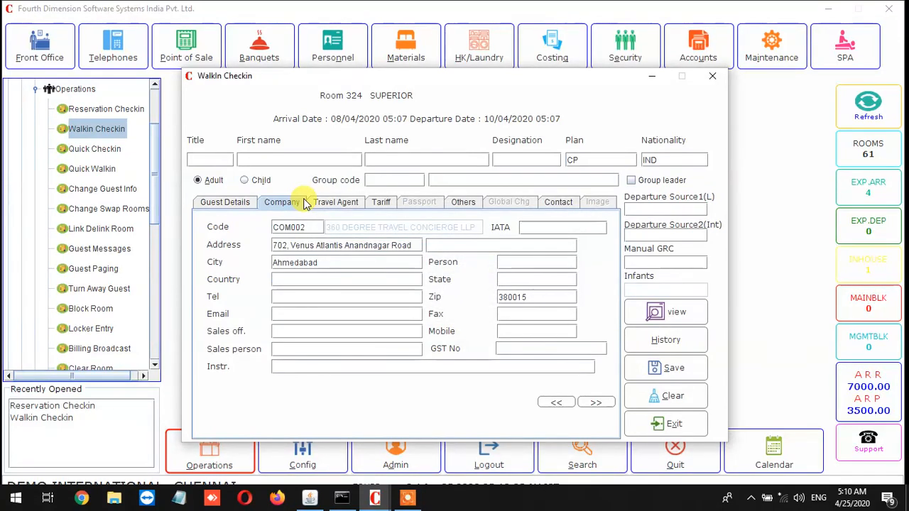
click(201, 159)
key(Return)
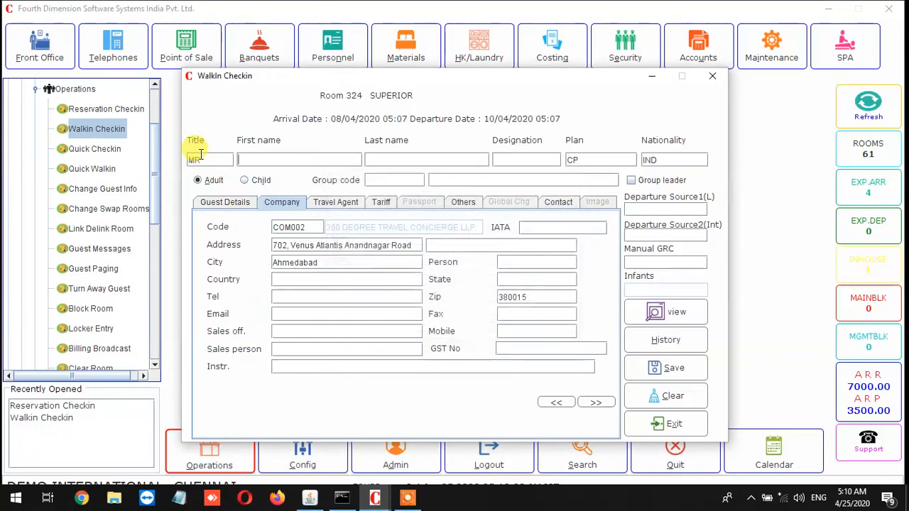
text(Arun)
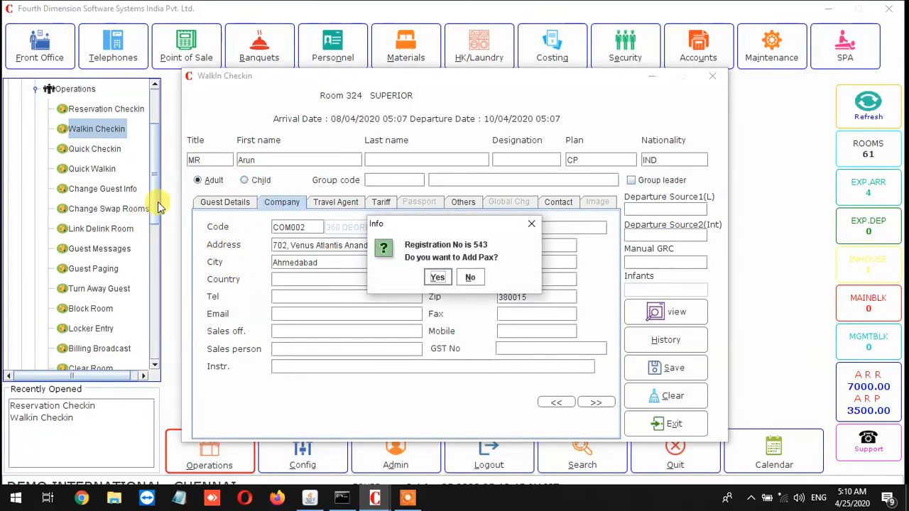
Step: Finish the check-in without adding further guests, and exit the walk-in check-in back to the Operations module list
click(470, 277)
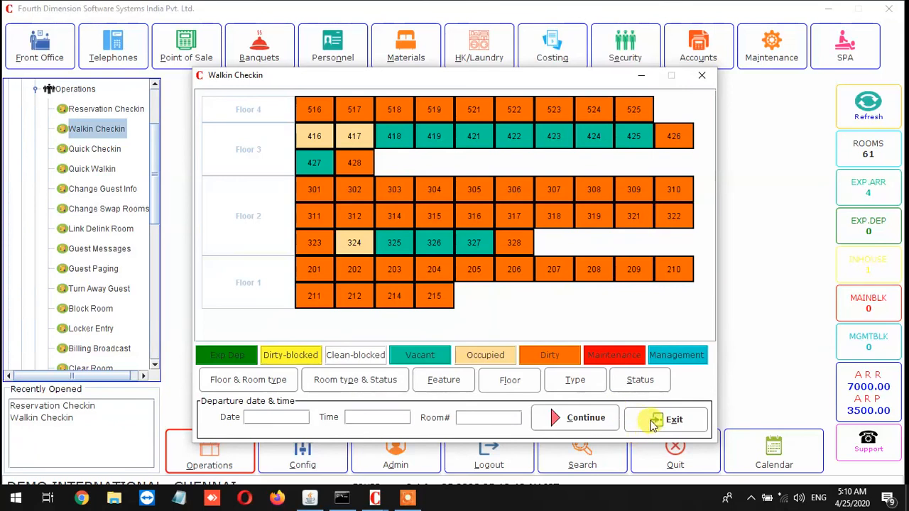
click(650, 420)
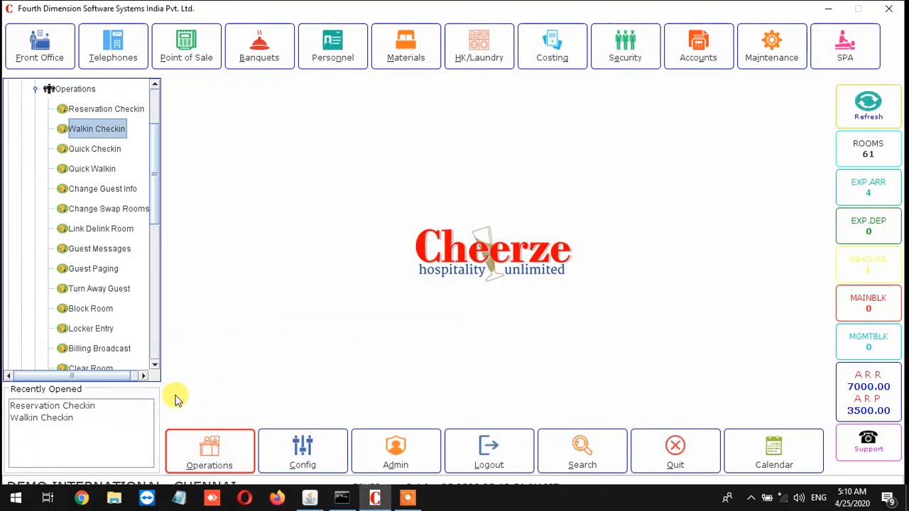
click(206, 450)
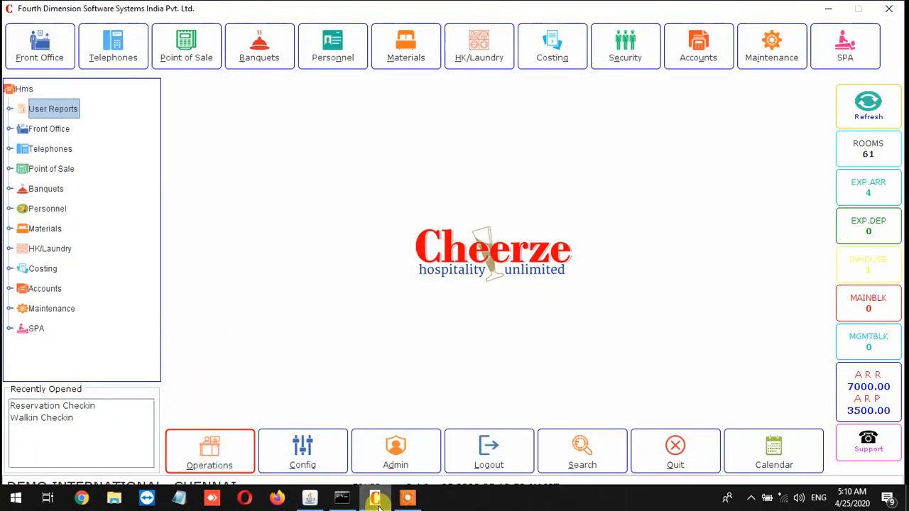
click(405, 499)
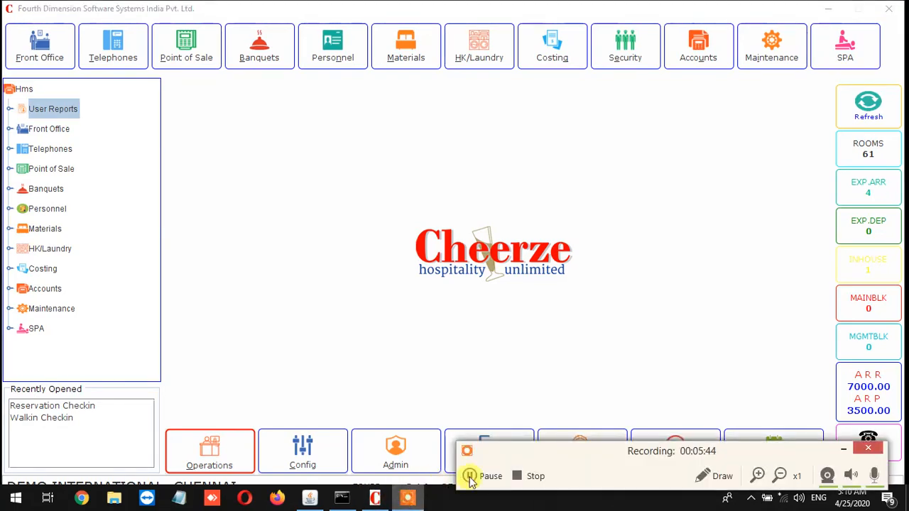